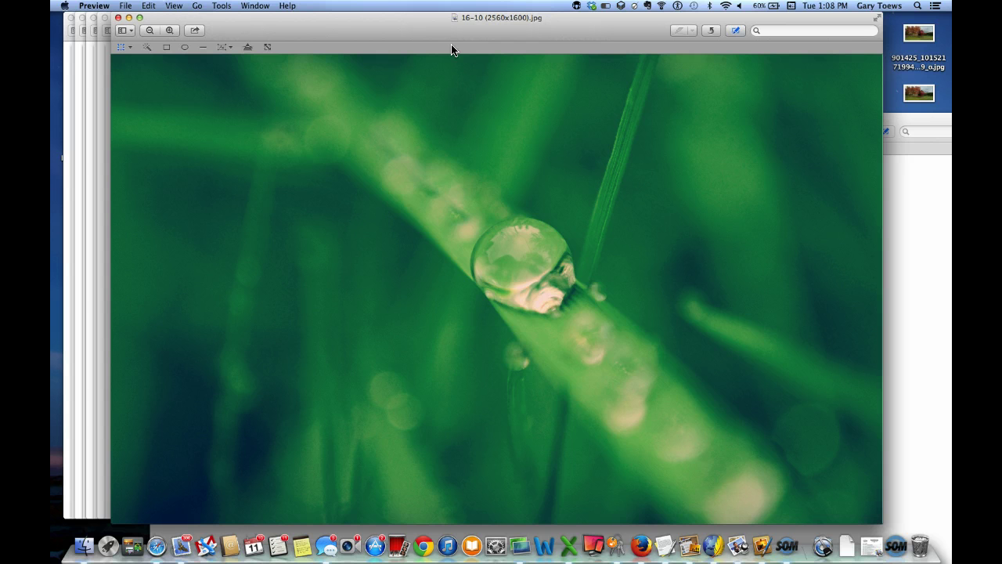
- Enlarge the photo window and crop the image to a rectangle of about 1860 by 1150 pixels around the water drop
left_click_drag(419, 36, 420, 25)
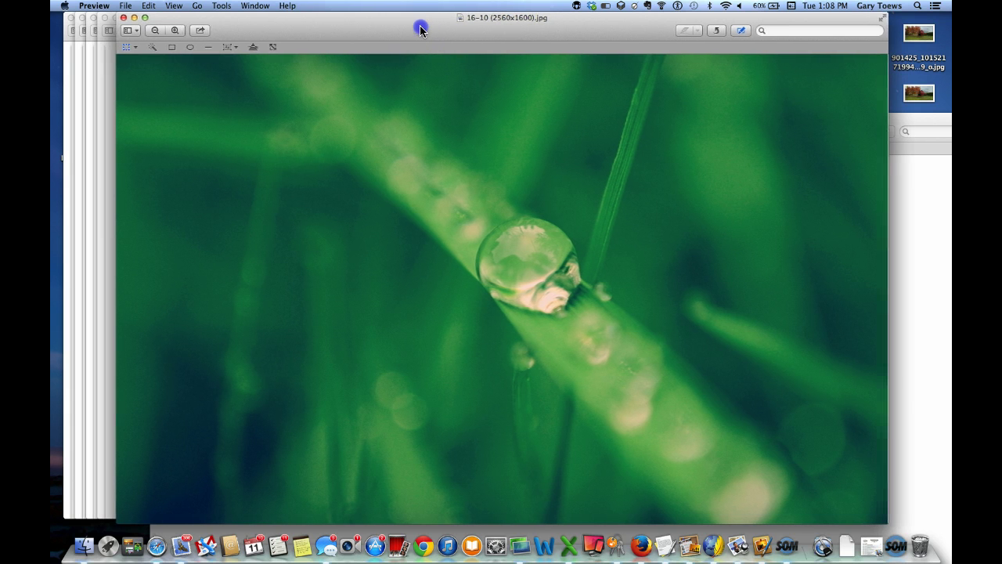
left_click(759, 294)
left_click_drag(886, 520, 917, 537)
left_click(793, 253)
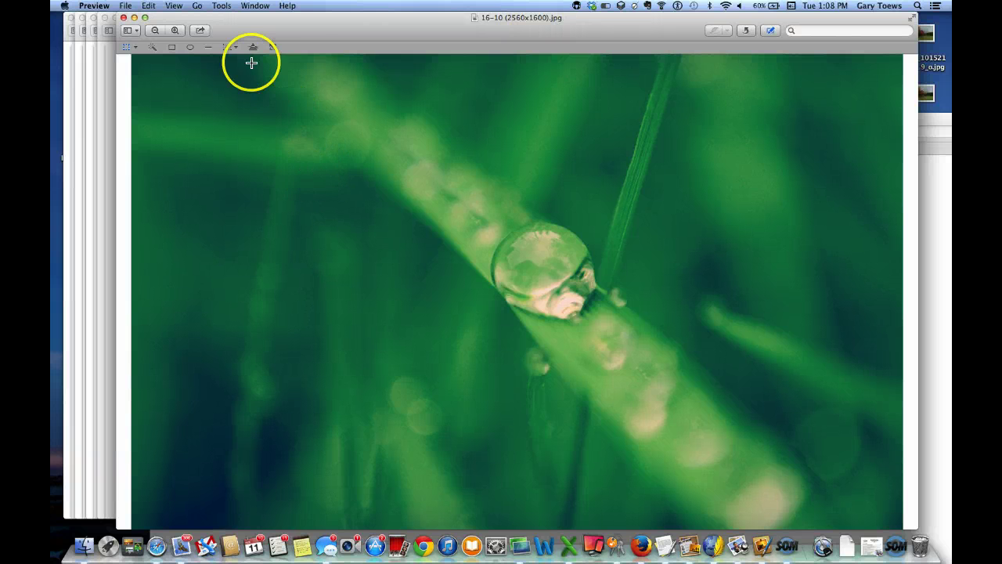
left_click_drag(202, 67, 763, 414)
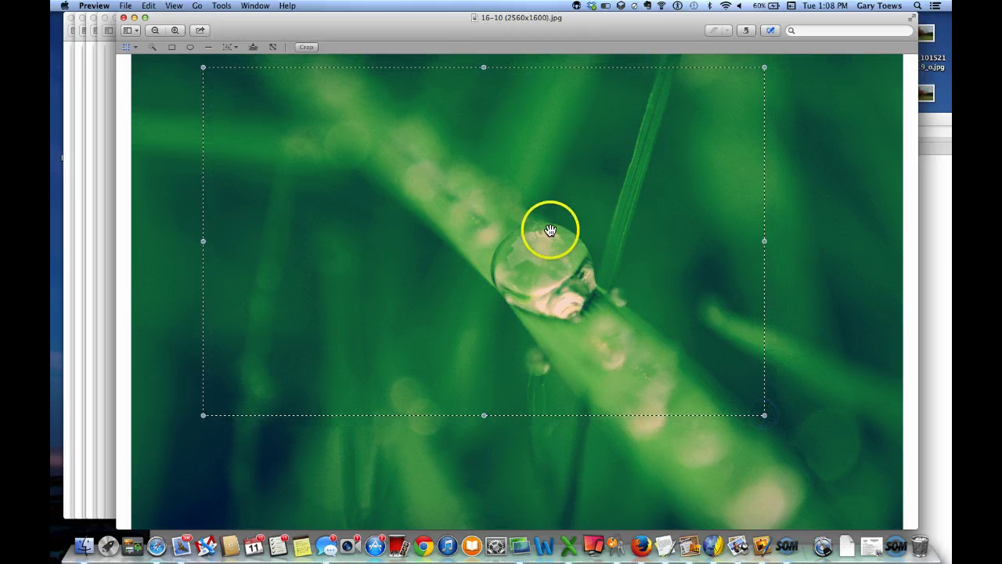
mouse_move(551, 227)
left_mouse_down()
mouse_move(524, 244)
mouse_move(567, 246)
mouse_move(554, 231)
left_mouse_up()
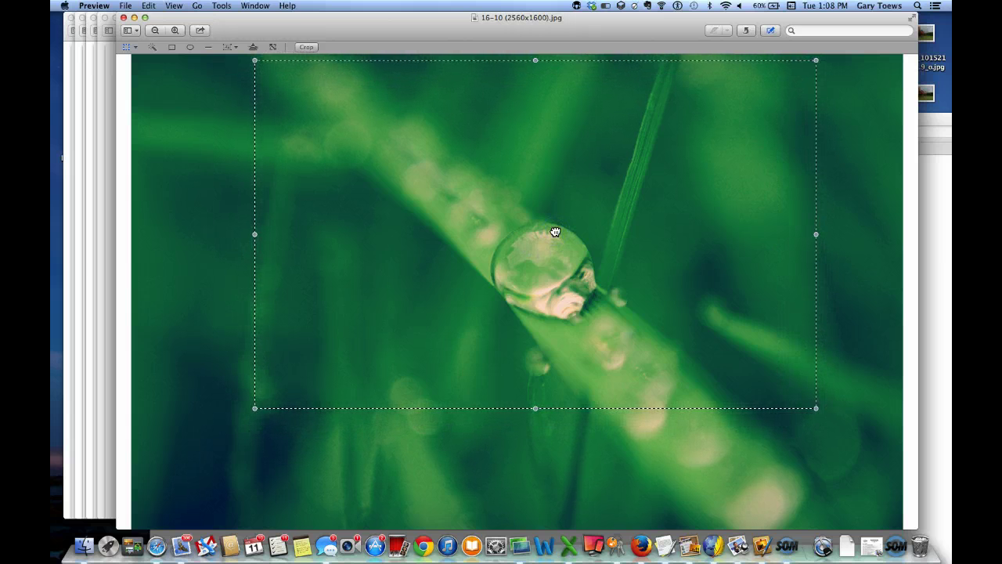
left_click(223, 6)
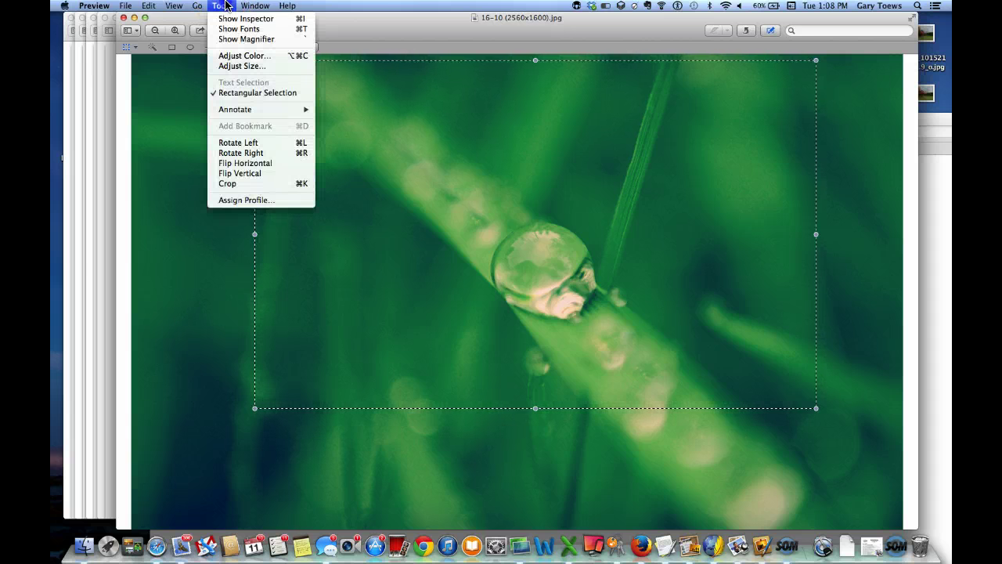
left_click(252, 184)
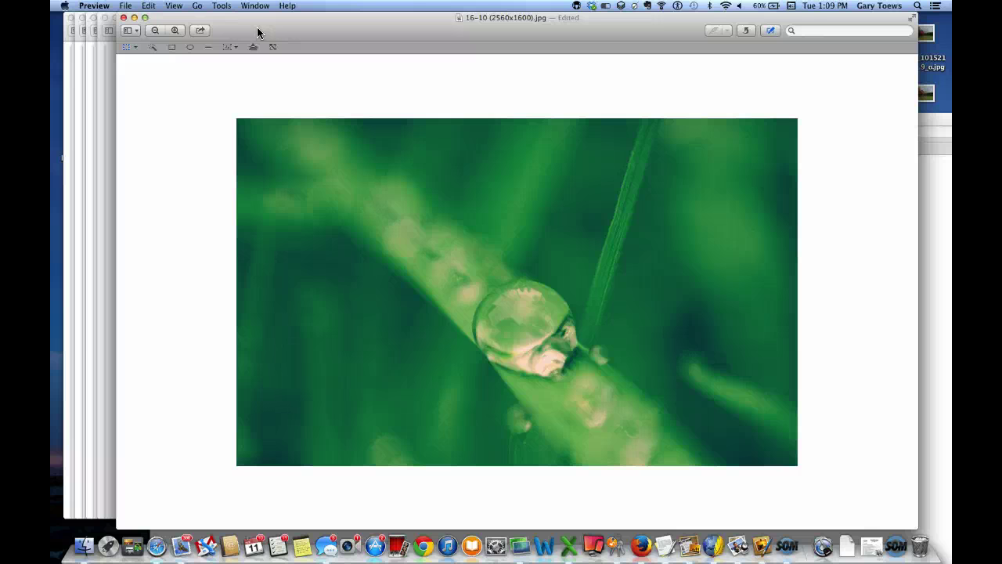
- Resize the cropped image proportionally to a width of 850 pixels
left_click(213, 7)
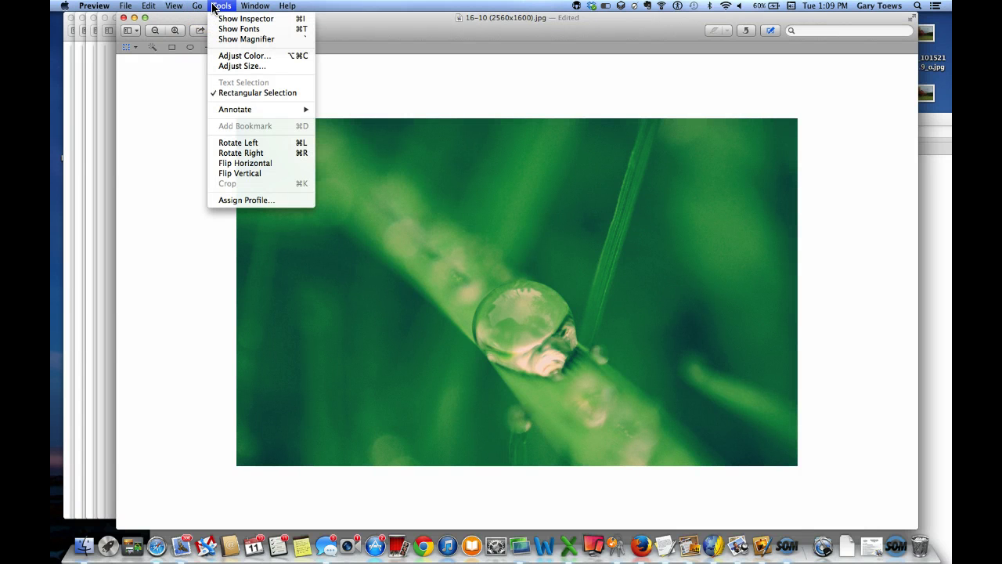
left_click(223, 66)
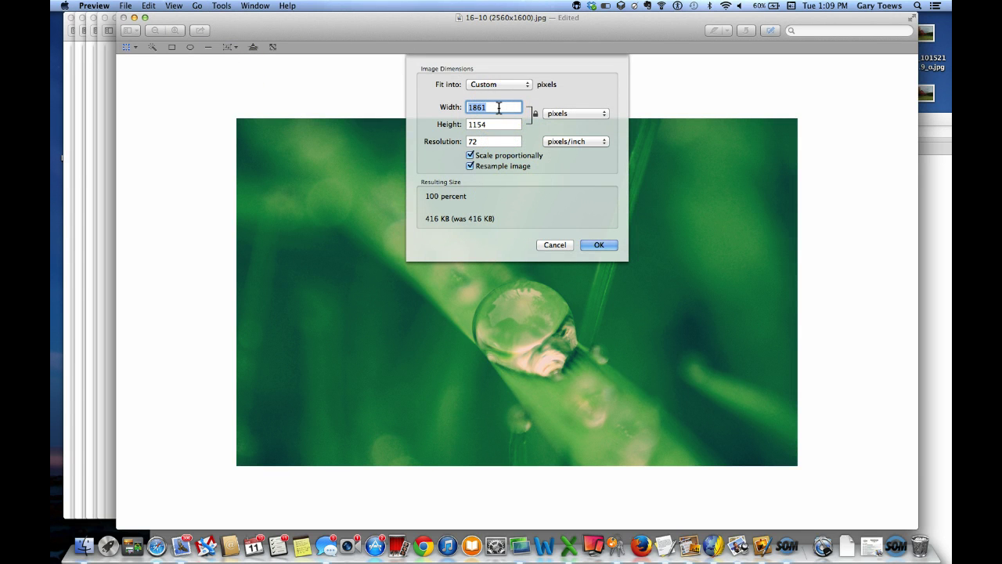
type("850")
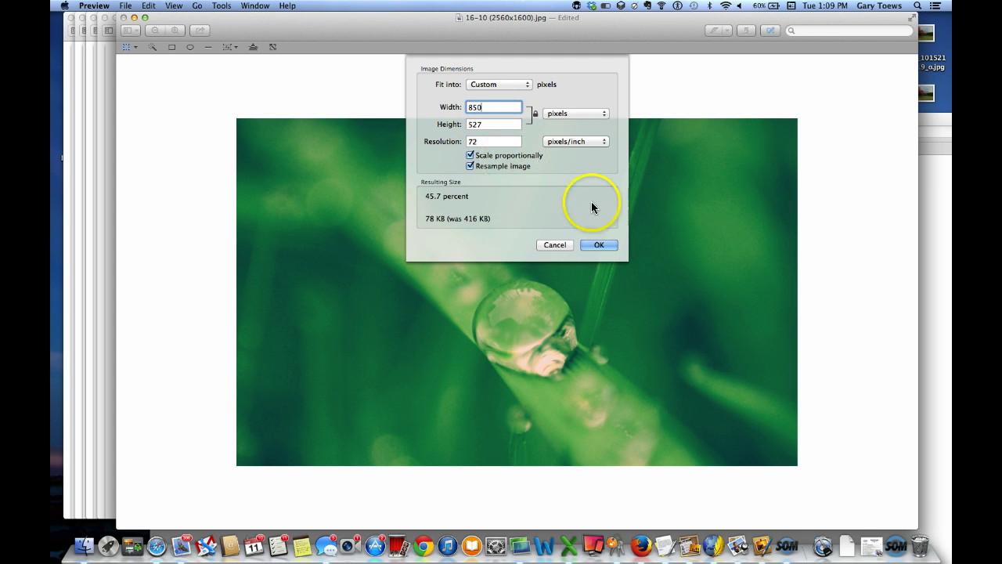
left_click(599, 245)
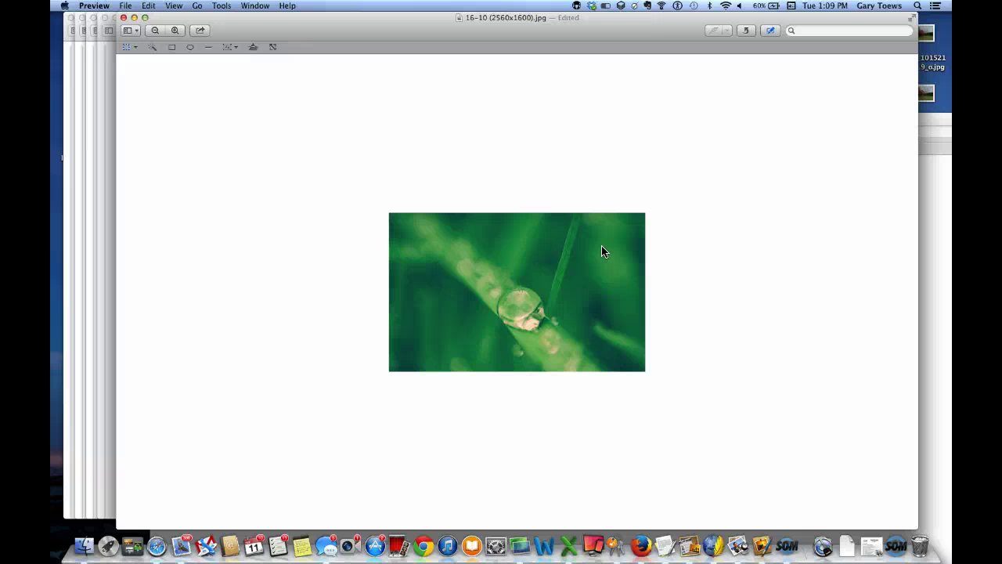
- Export the image to the Desktop as water-drop.jpg in JPEG format with the quality lowered slightly
left_click(125, 5)
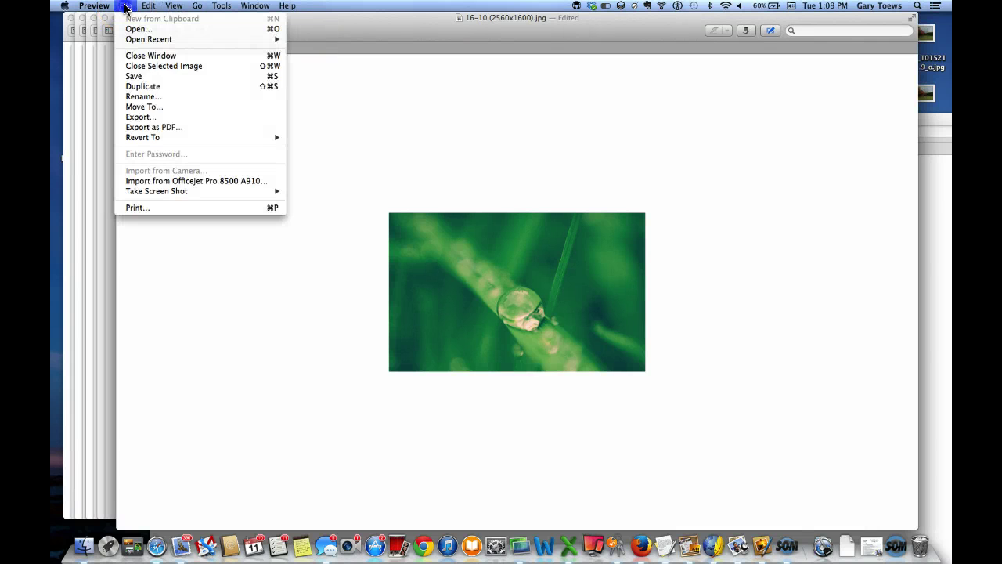
left_click(150, 116)
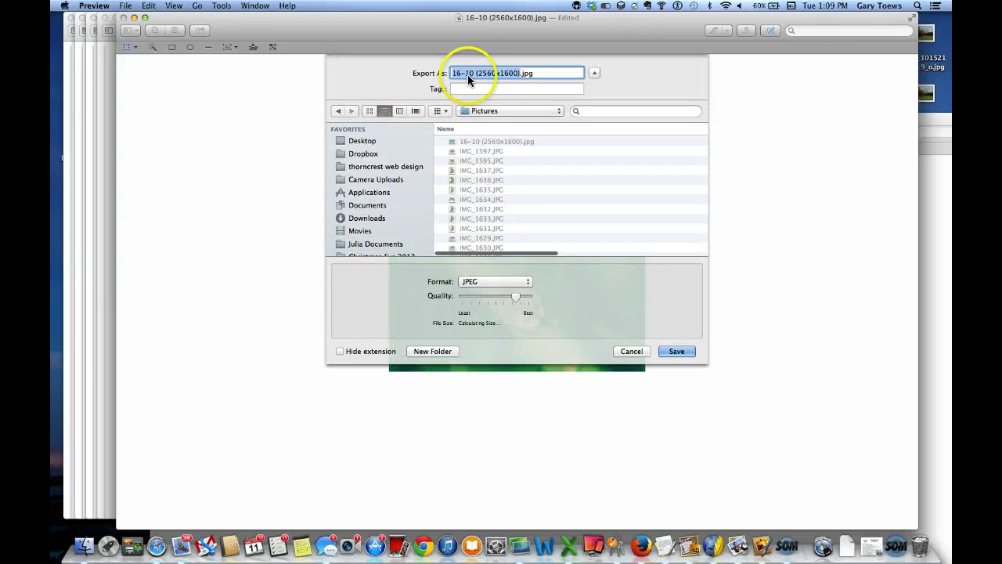
left_click_drag(518, 293, 505, 298)
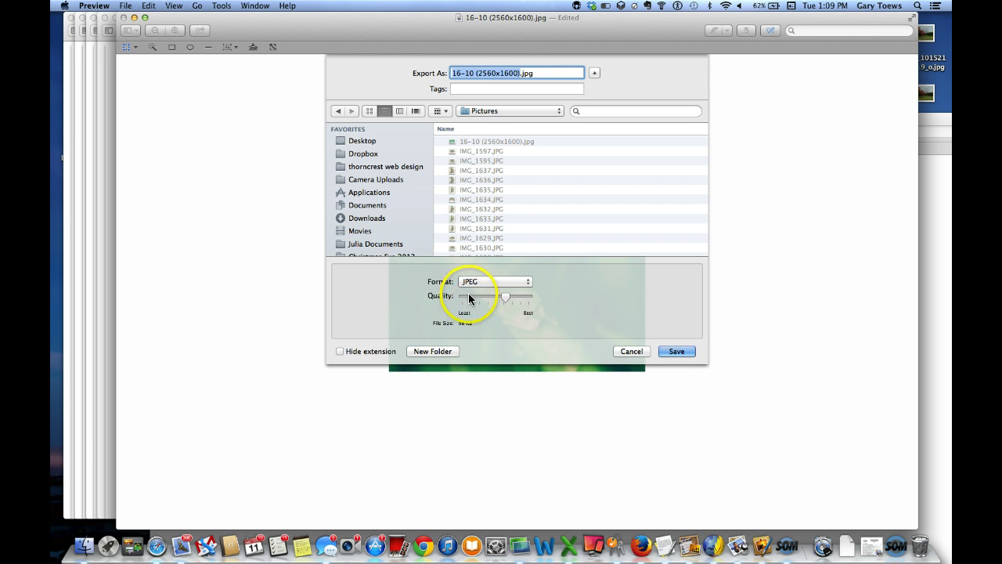
left_click_drag(470, 298, 505, 291)
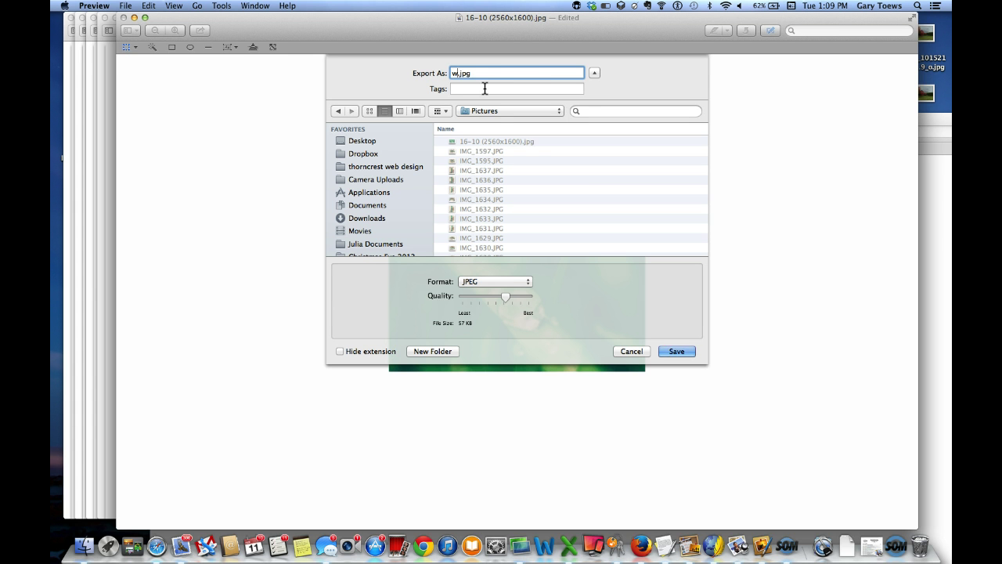
type("water-drop")
key("super+shift+d")
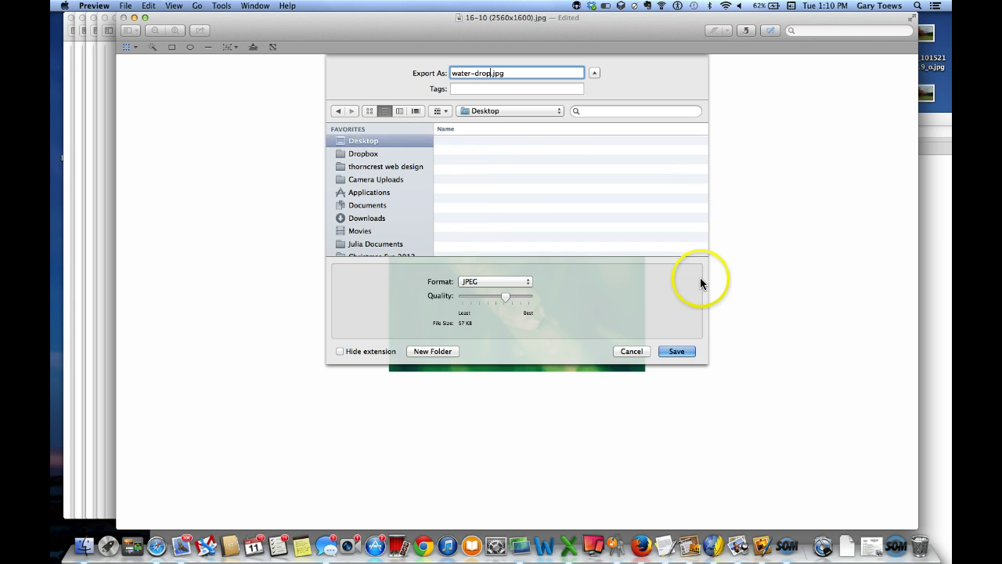
left_click(678, 350)
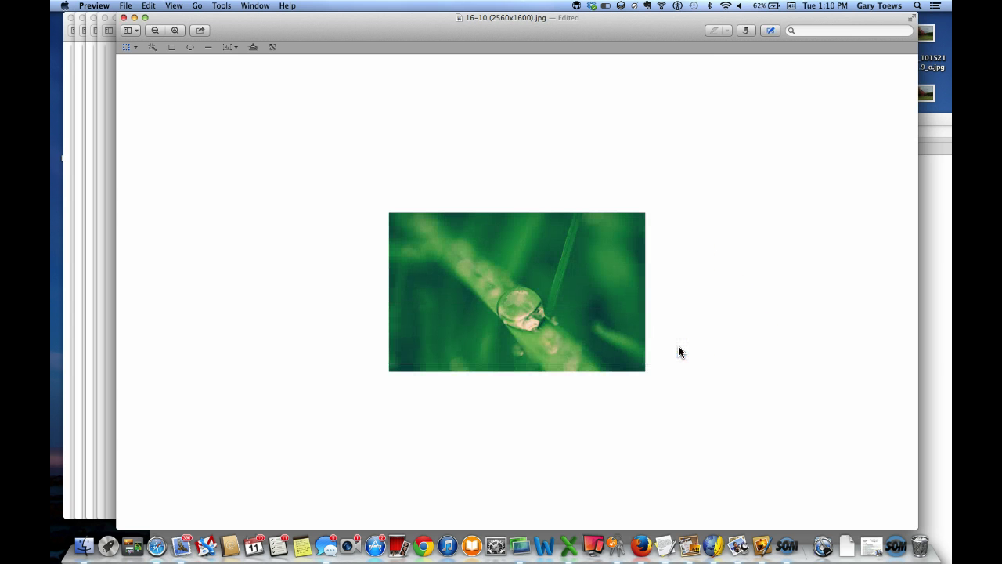
- Open the exported water-drop.jpg from the desktop in an enlarged window and view it at actual size
key("F11")
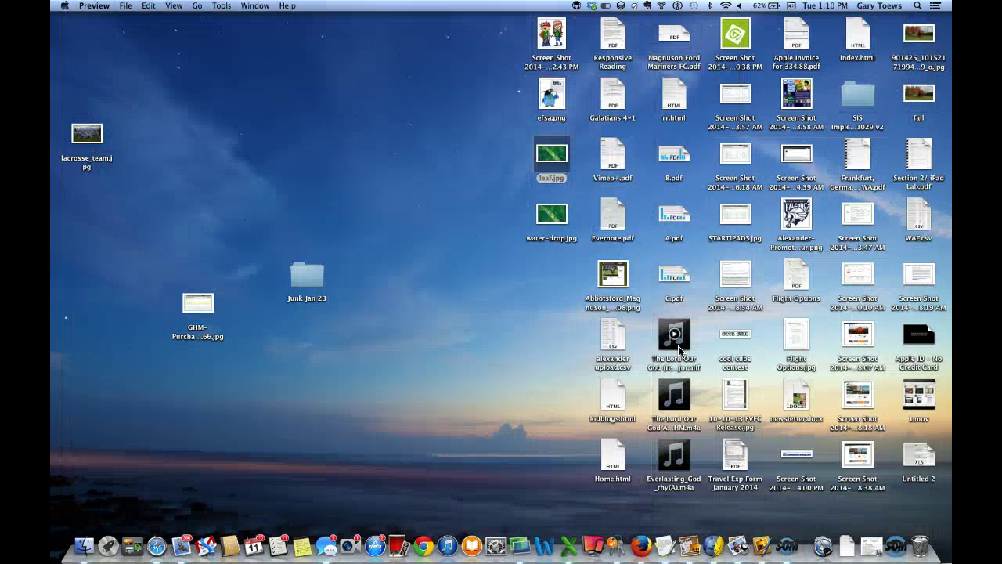
left_click(551, 214)
double_click(552, 217)
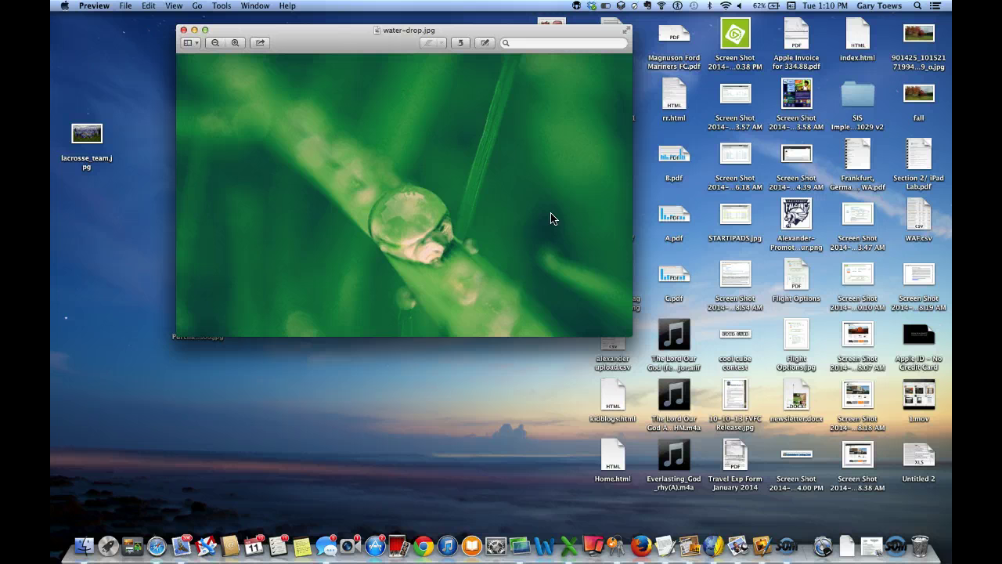
left_click_drag(631, 336, 949, 529)
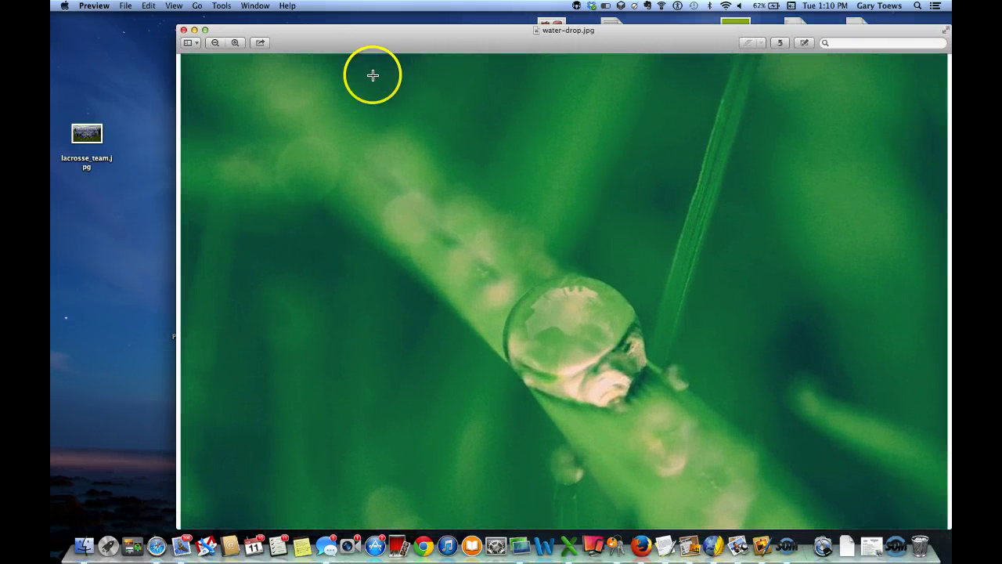
left_click_drag(336, 34, 271, 21)
left_click(222, 5)
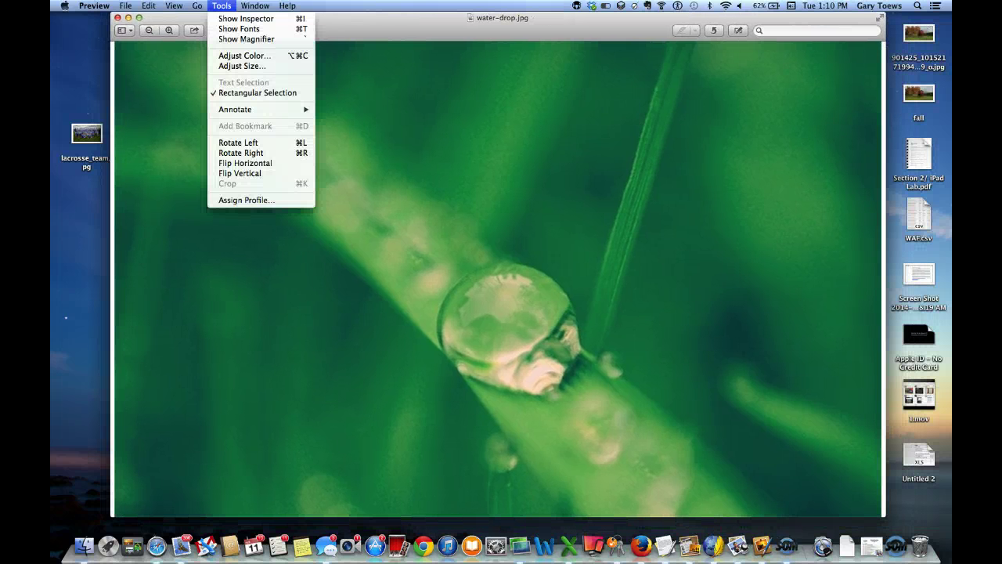
mouse_move(174, 6)
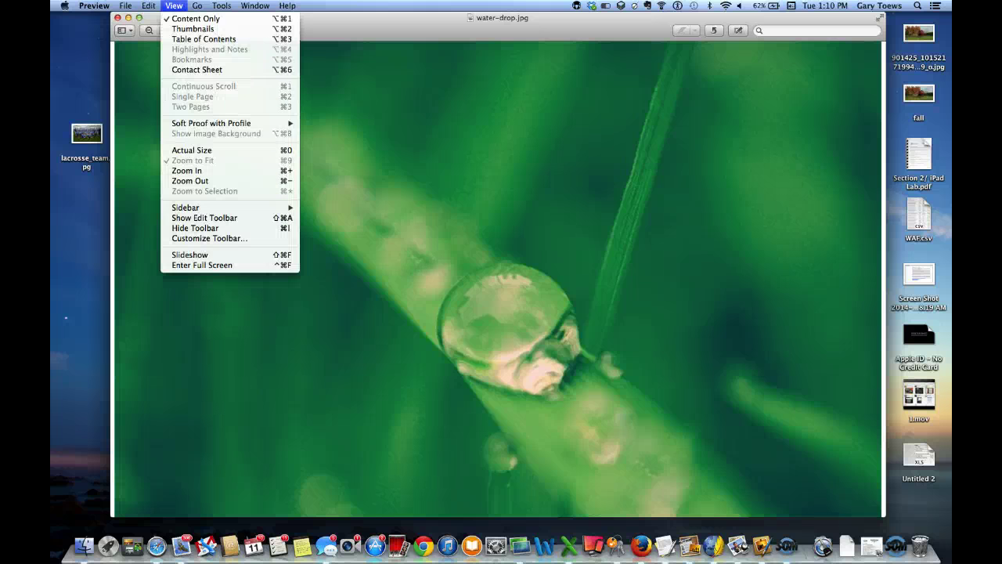
left_click(218, 150)
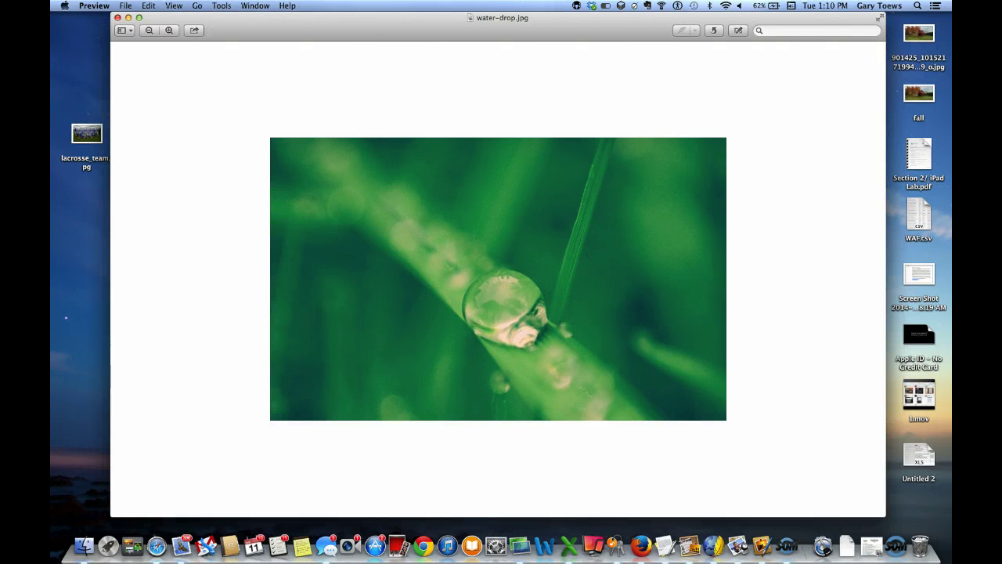
- Close the water-drop.jpg image and check the file's size in its Finder info window
left_click(117, 17)
left_click(550, 218)
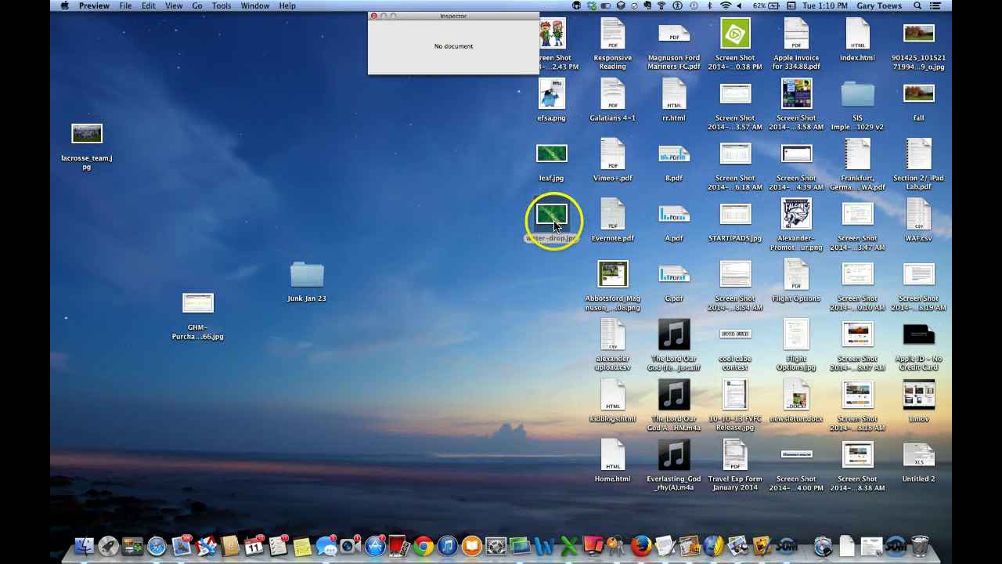
left_click(553, 223)
key("super+i")
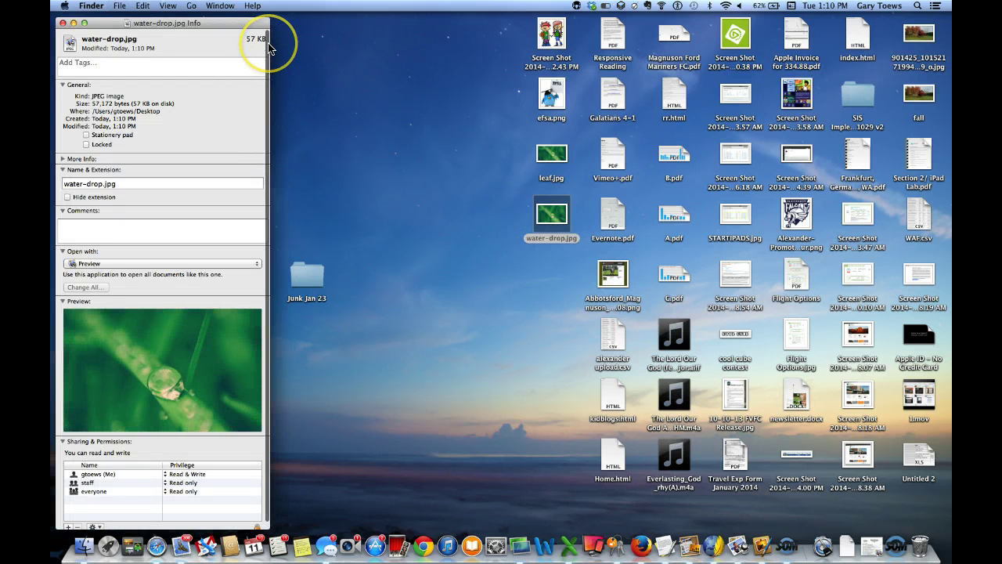
left_click_drag(269, 49, 269, 48)
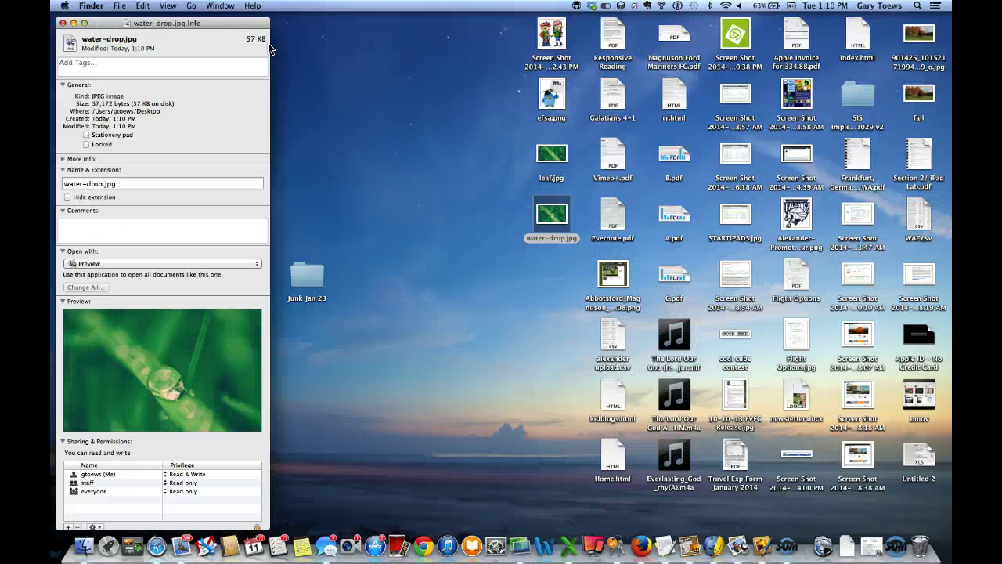
left_click_drag(172, 23, 210, 25)
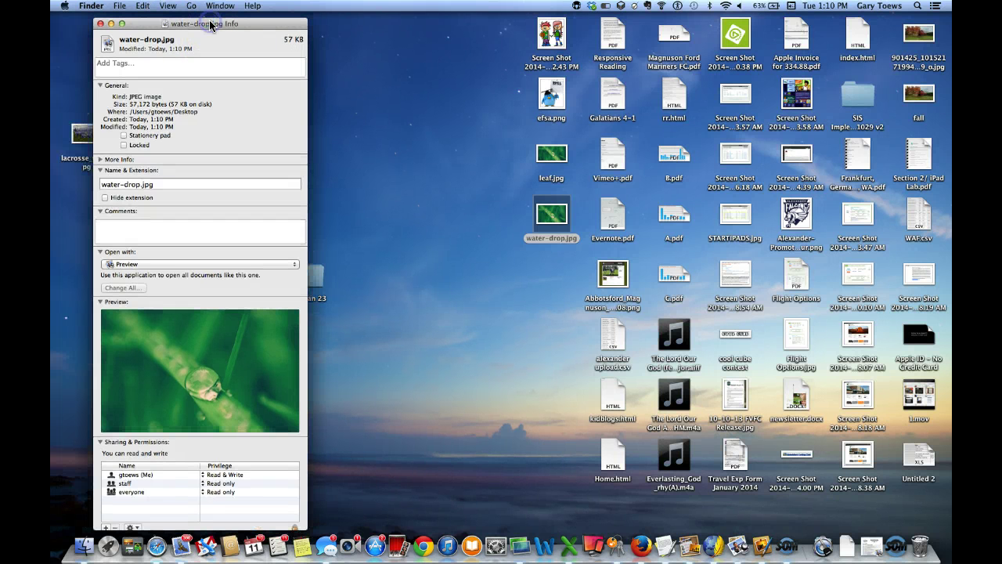